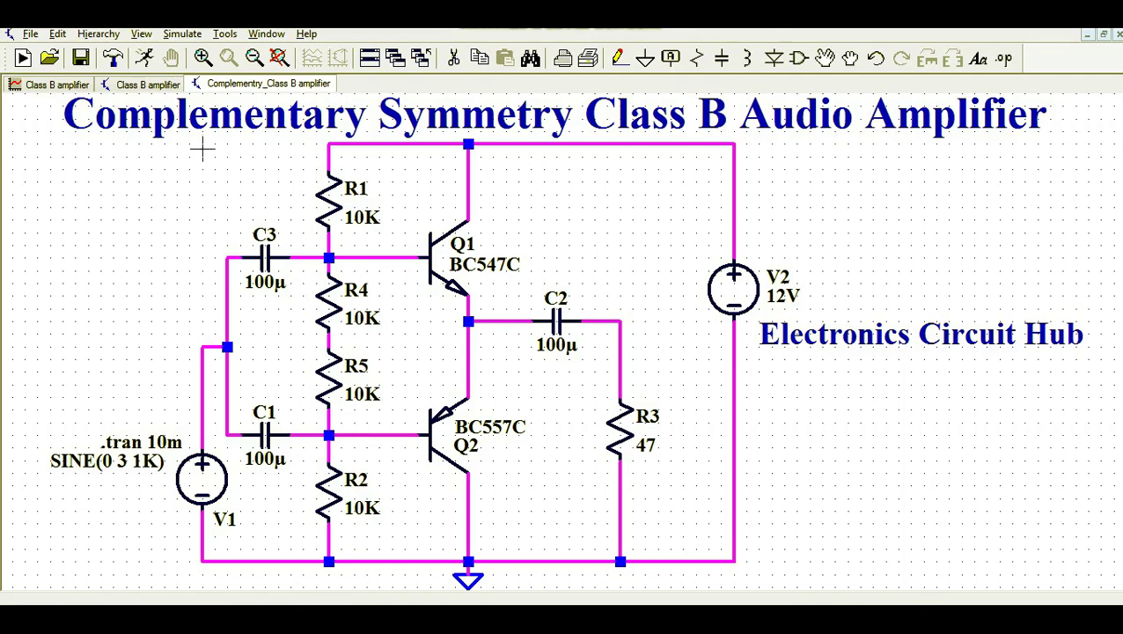
Step: Show the simpler Class B Audio Amplifier schematic with the BC547C/BC557C pair and 47 Ω load
{"action": "left_click", "coordinate": [140, 85]}
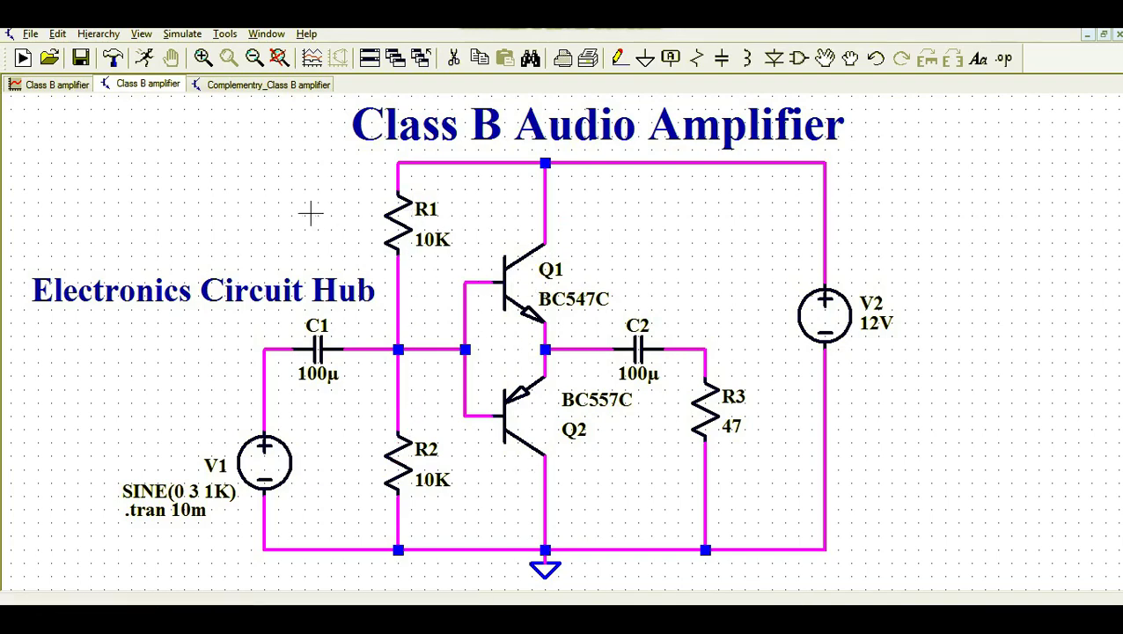
Step: Compare the Class B V(n005) output waveform with its schematic, then return to the complementary symmetry schematic
{"action": "left_click", "coordinate": [66, 85]}
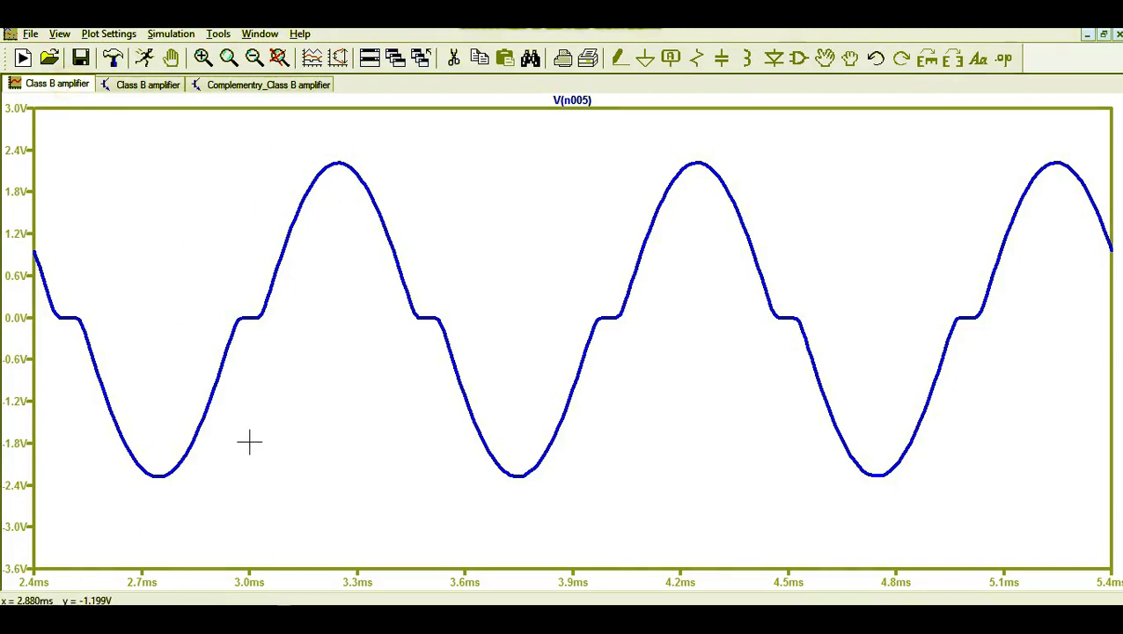
{"action": "left_click", "coordinate": [148, 85]}
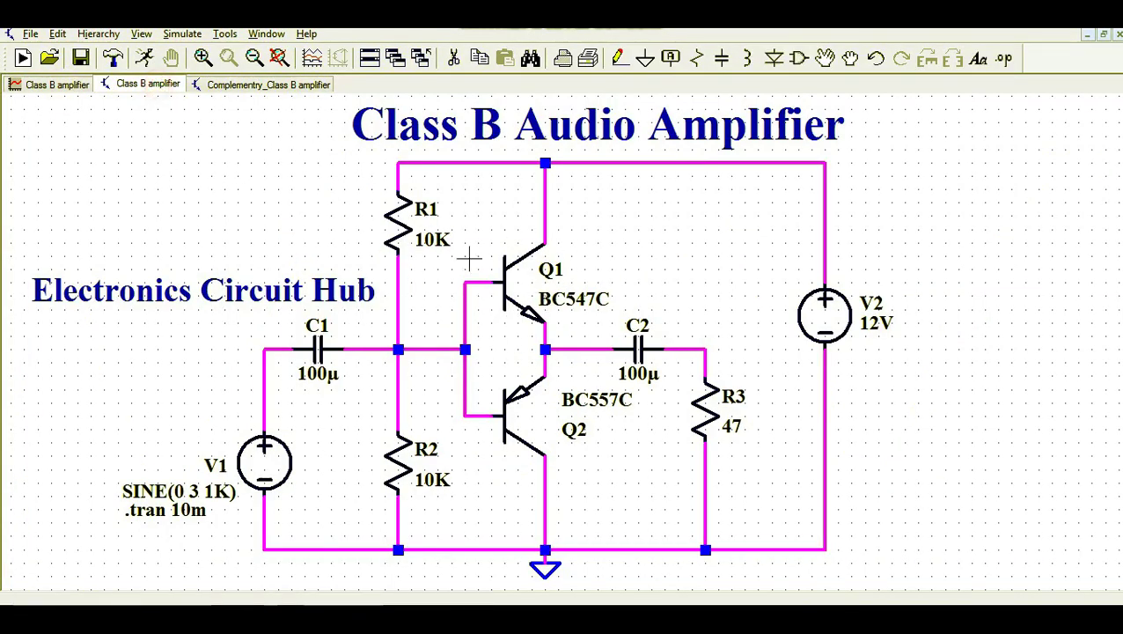
{"action": "left_click", "coordinate": [54, 84]}
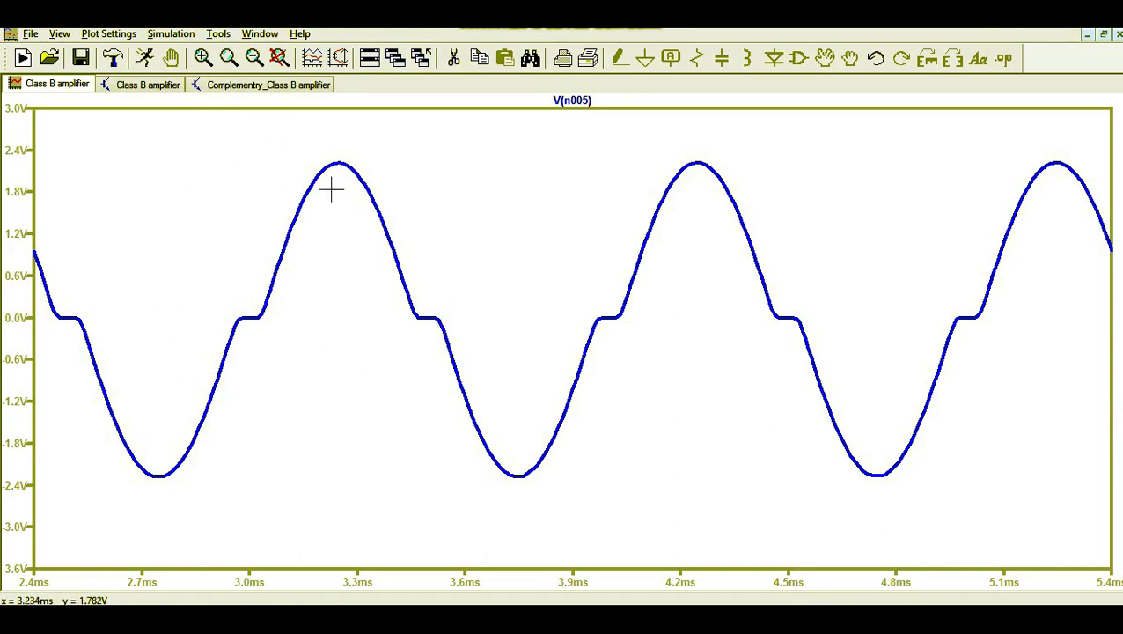
{"action": "left_click", "coordinate": [266, 84]}
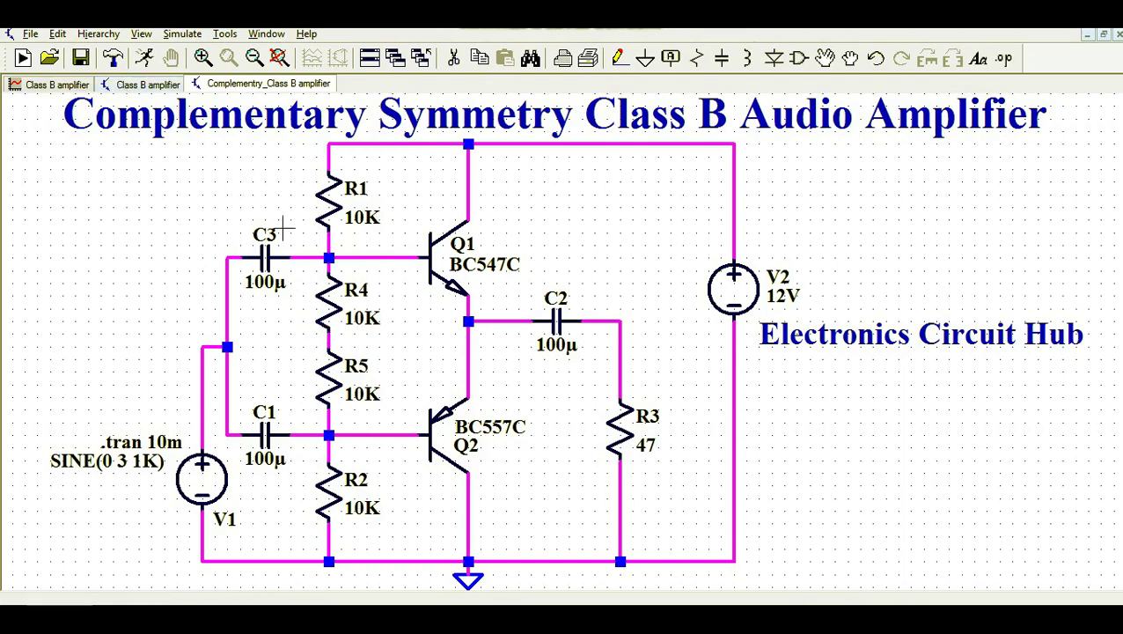
Step: Flip between the Class B schematic, its V(n005) plot and the complementary symmetry schematic
{"action": "left_click", "coordinate": [147, 88]}
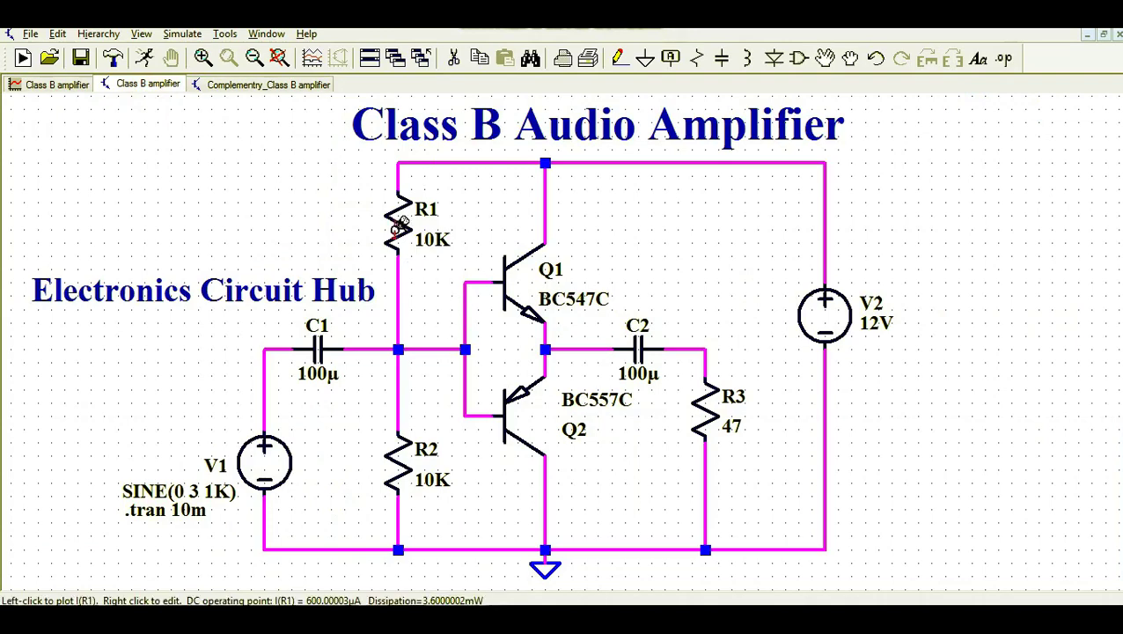
{"action": "left_click", "coordinate": [237, 85]}
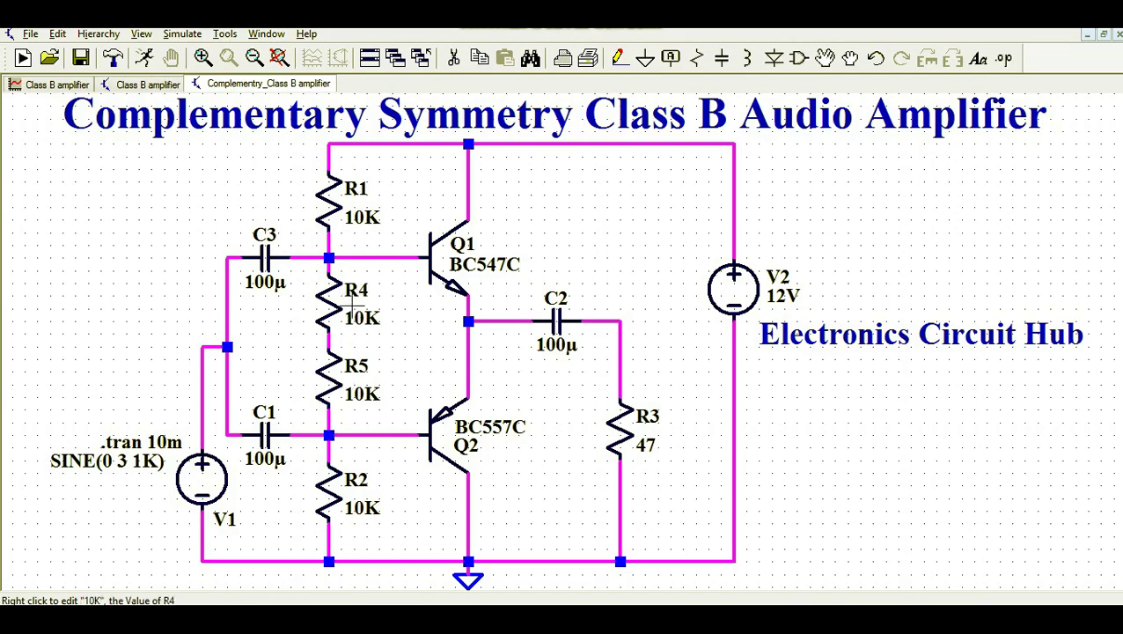
{"action": "left_click", "coordinate": [58, 87]}
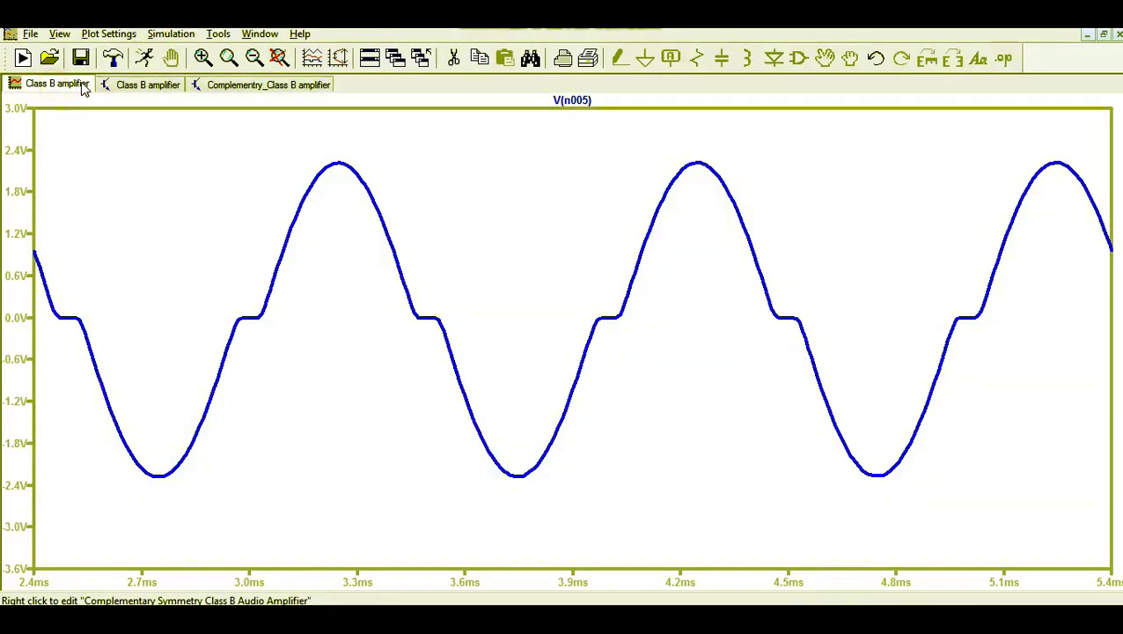
{"action": "left_click", "coordinate": [150, 85]}
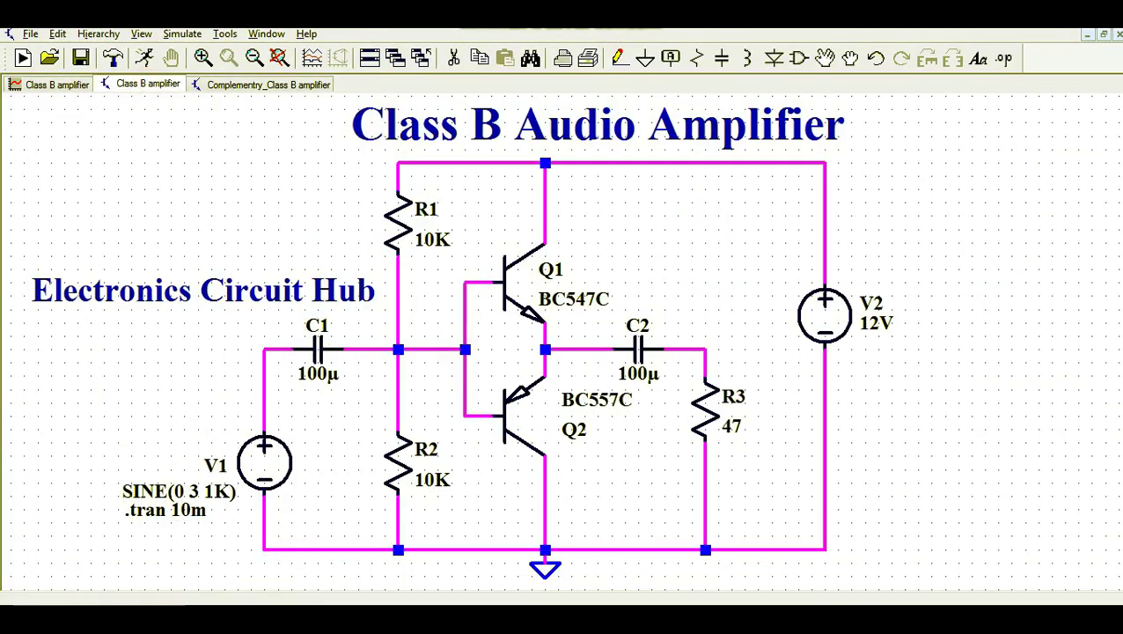
{"action": "left_click", "coordinate": [222, 87]}
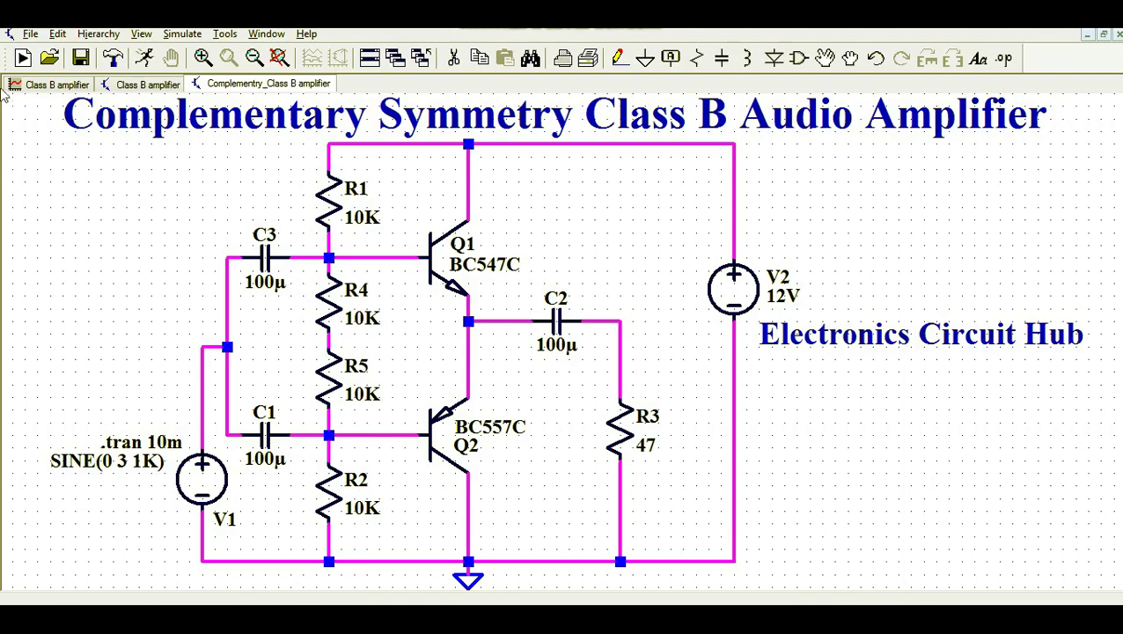
Step: Close the Class B amplifier's V(n005) waveform plot window
{"action": "left_click", "coordinate": [35, 85]}
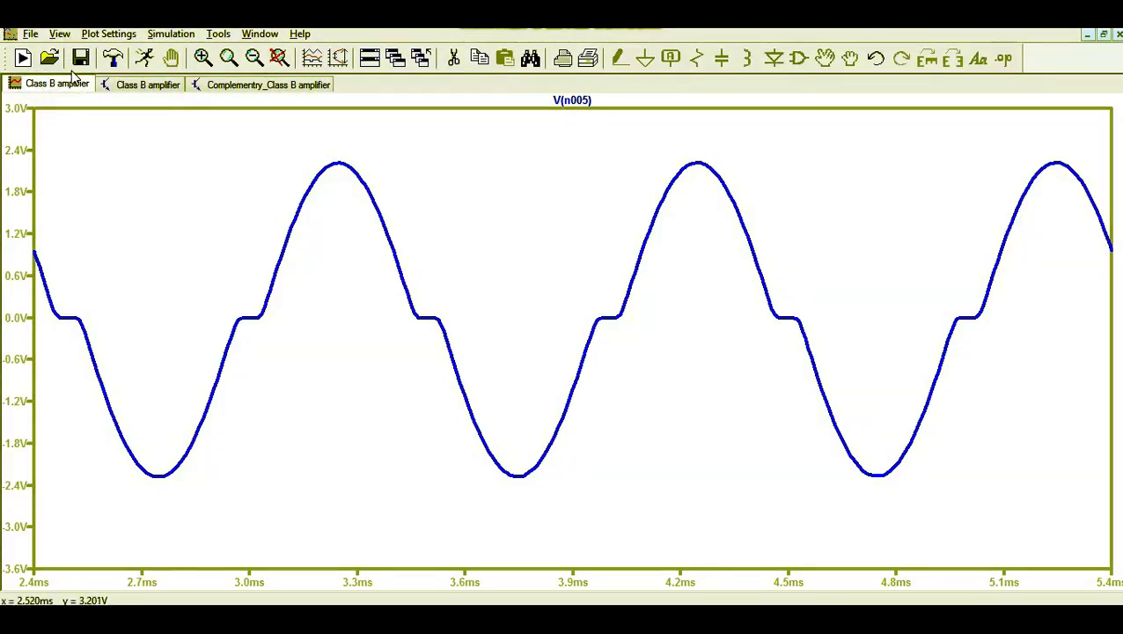
{"action": "right_click", "coordinate": [58, 84]}
{"action": "left_click", "coordinate": [79, 119]}
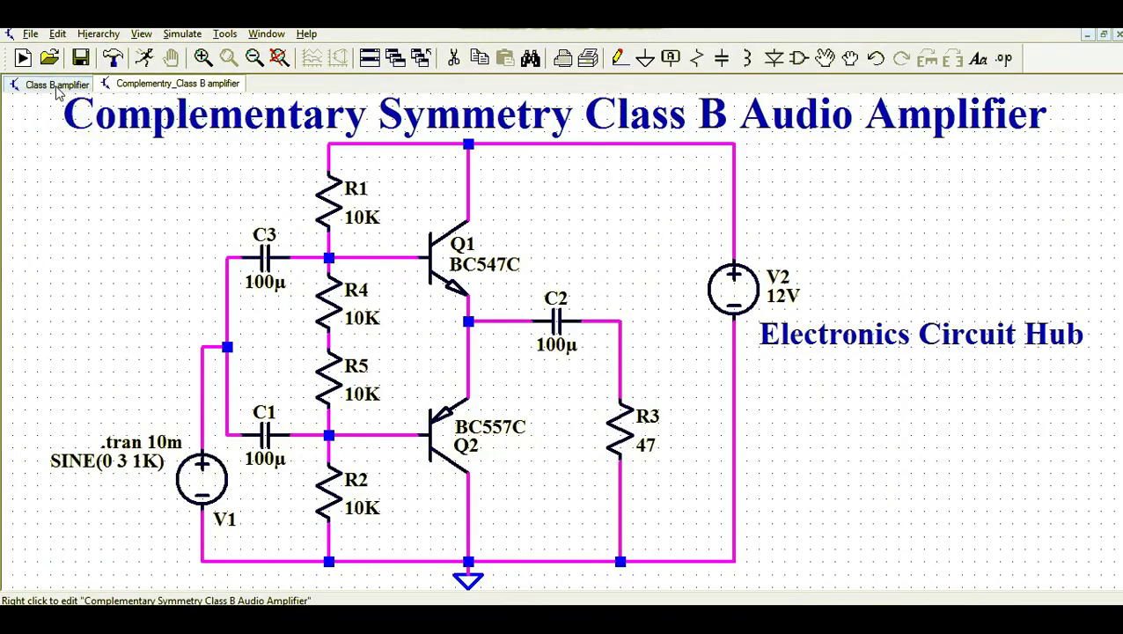
Step: Close the Class B amplifier schematic, discarding its unsaved changes
{"action": "left_click", "coordinate": [58, 84]}
{"action": "right_click", "coordinate": [58, 84]}
{"action": "left_click", "coordinate": [92, 123]}
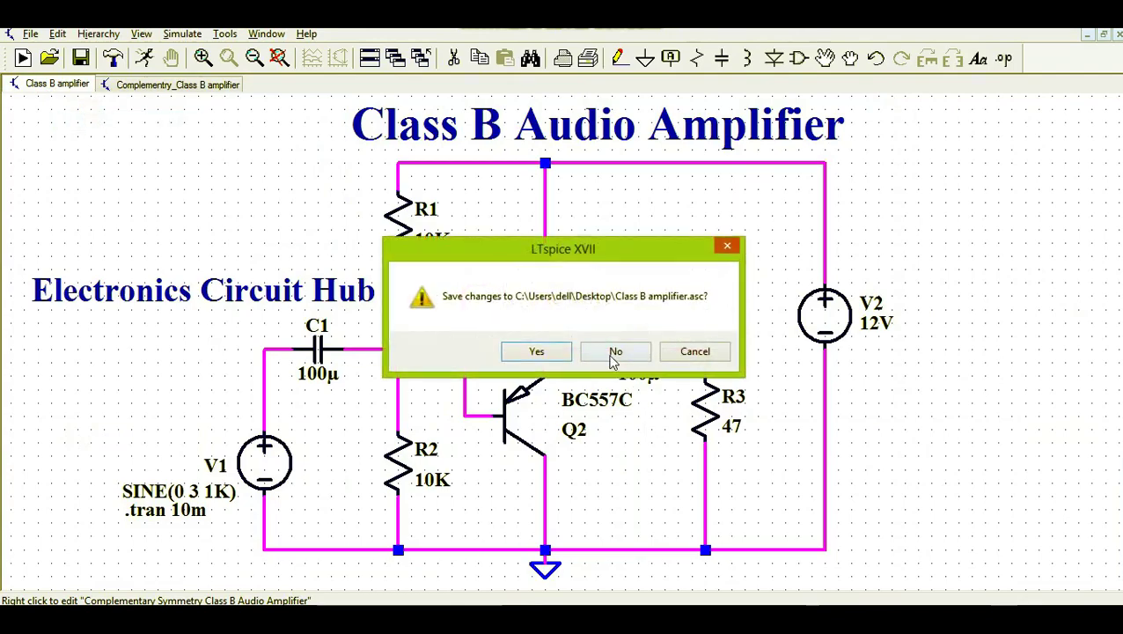
{"action": "left_click", "coordinate": [612, 352]}
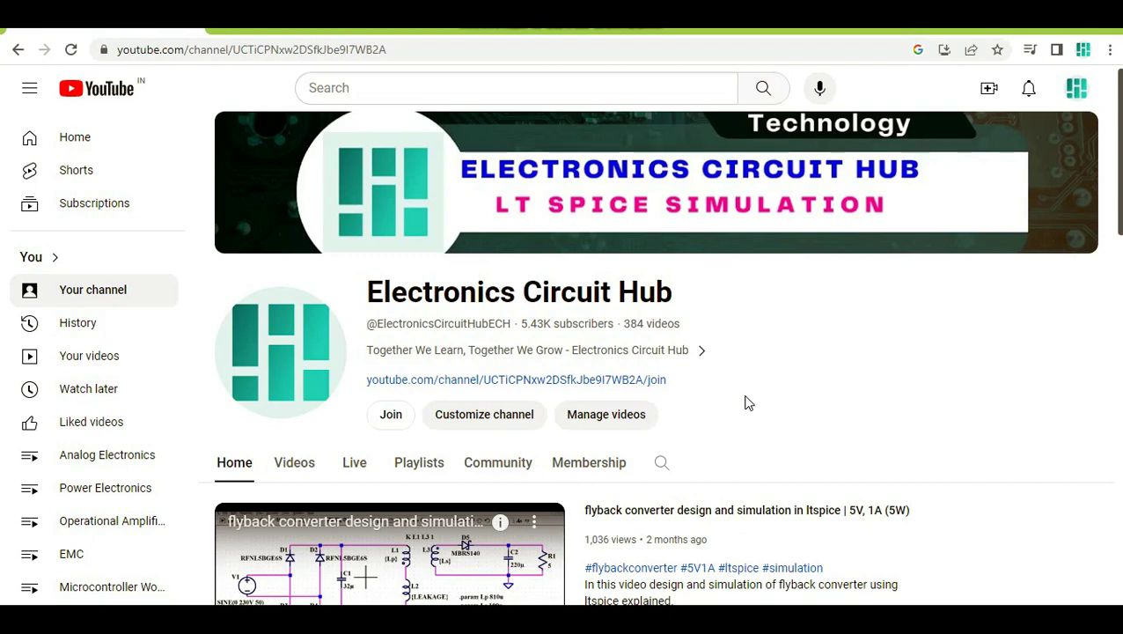
Step: Open the channel's Join membership dialog and select the Mentorship tier to see its price and perks
{"action": "scroll", "coordinate": [745, 403], "scroll_direction": "down", "scroll_amount": 2}
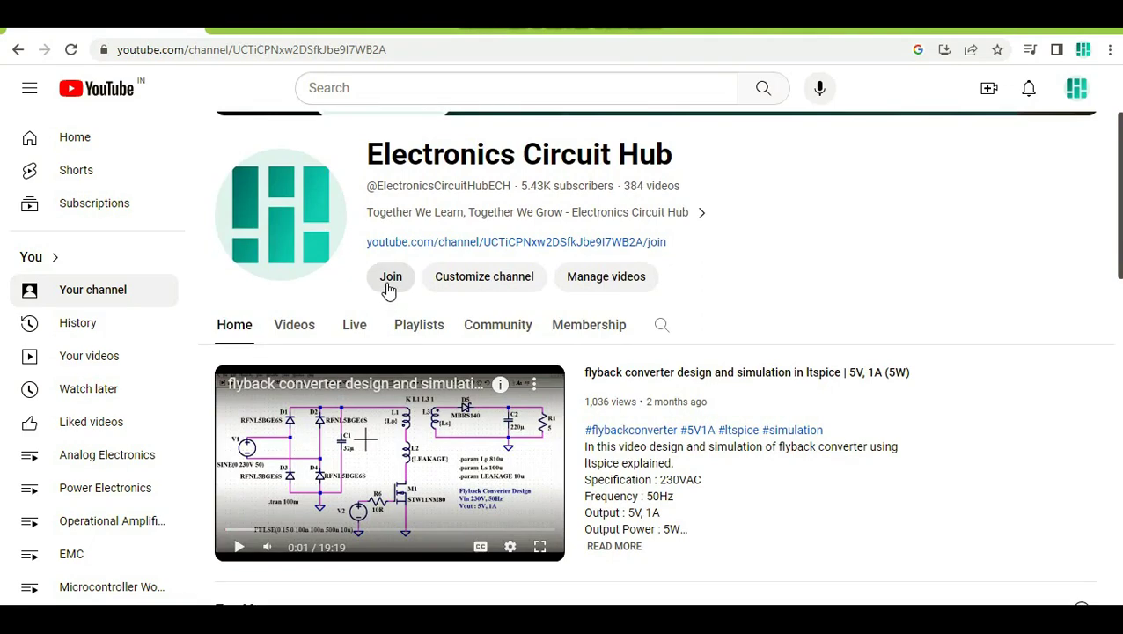
{"action": "left_click", "coordinate": [388, 284]}
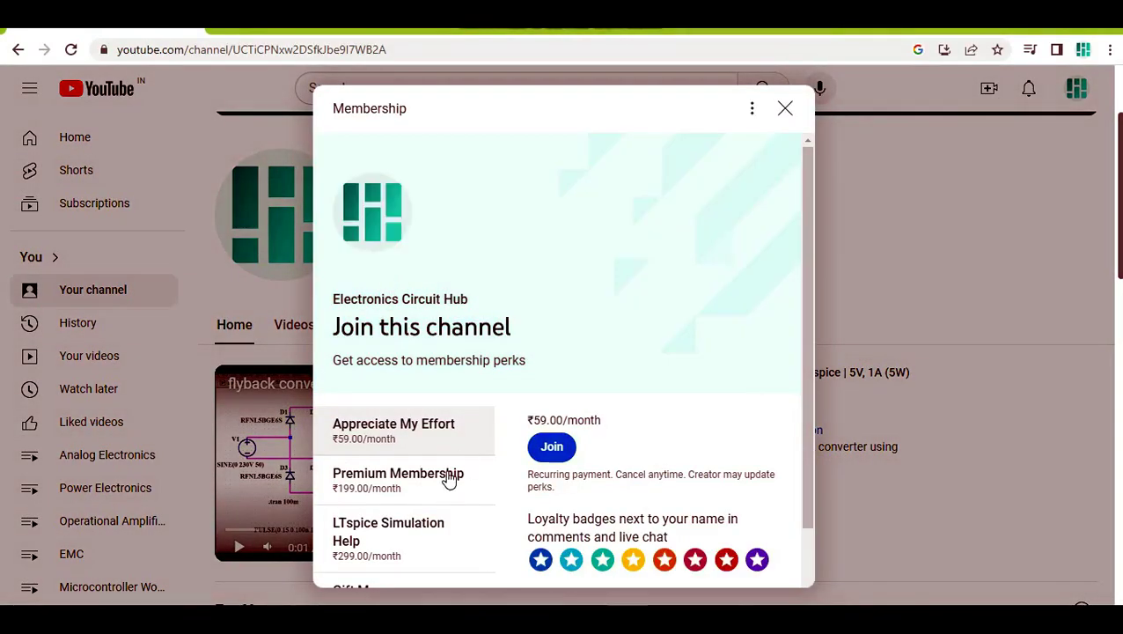
{"action": "scroll", "coordinate": [449, 477], "scroll_direction": "down", "scroll_amount": 1}
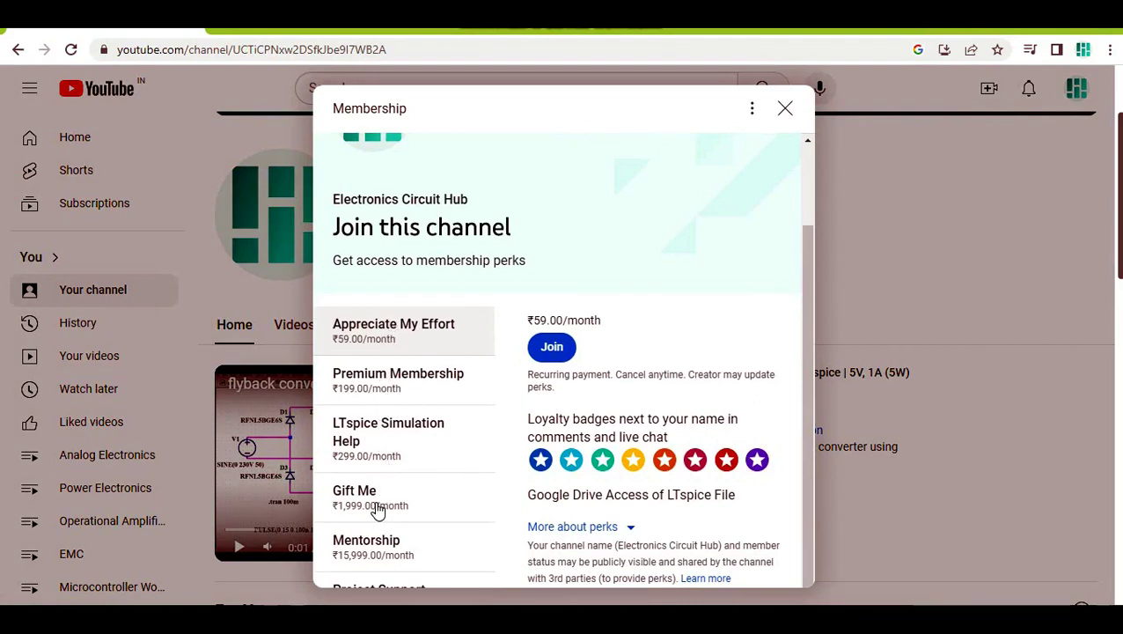
{"action": "left_click", "coordinate": [380, 547]}
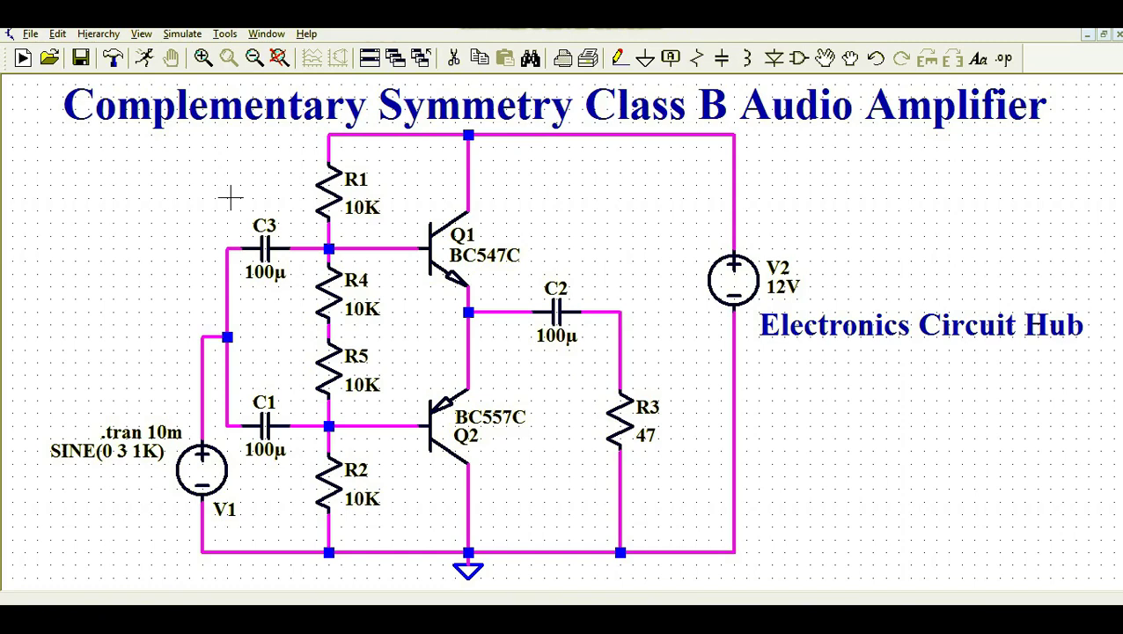
Step: Check V1's sine settings (3 V amplitude, 1K frequency), then bring up the transient simulation command
{"action": "right_click", "coordinate": [207, 473]}
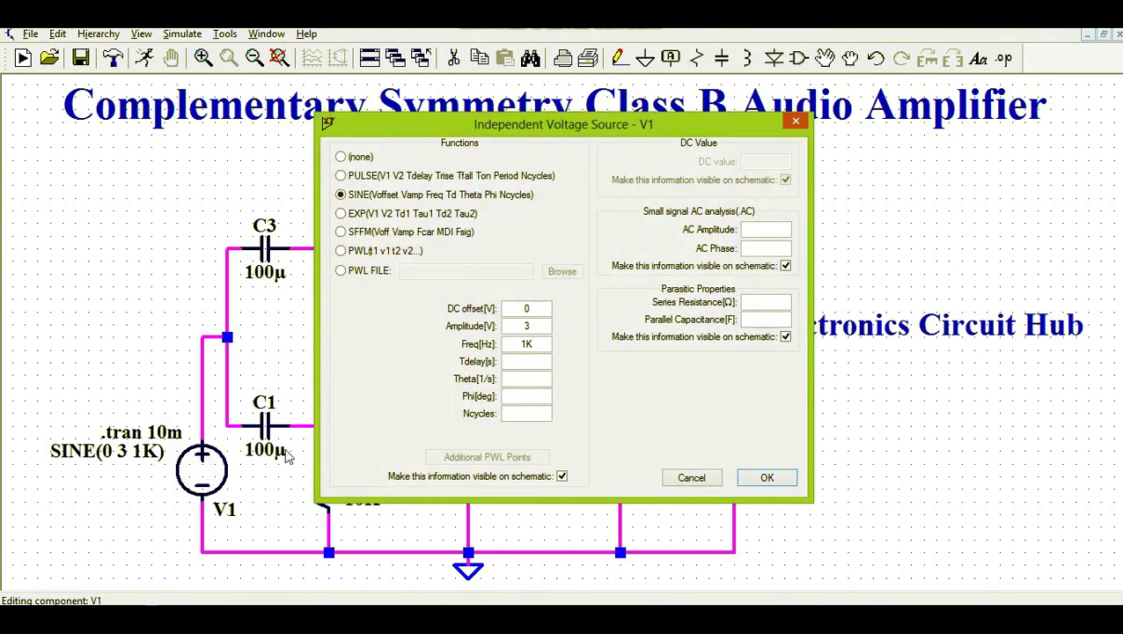
{"action": "double_click", "coordinate": [536, 326]}
{"action": "double_click", "coordinate": [544, 342]}
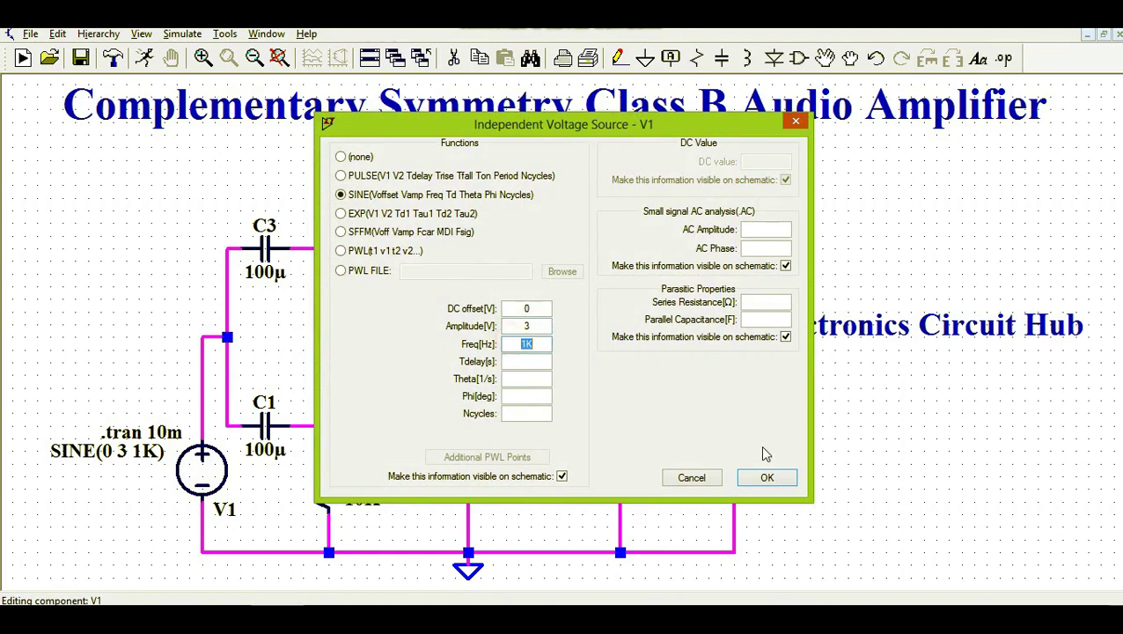
{"action": "left_click", "coordinate": [764, 477]}
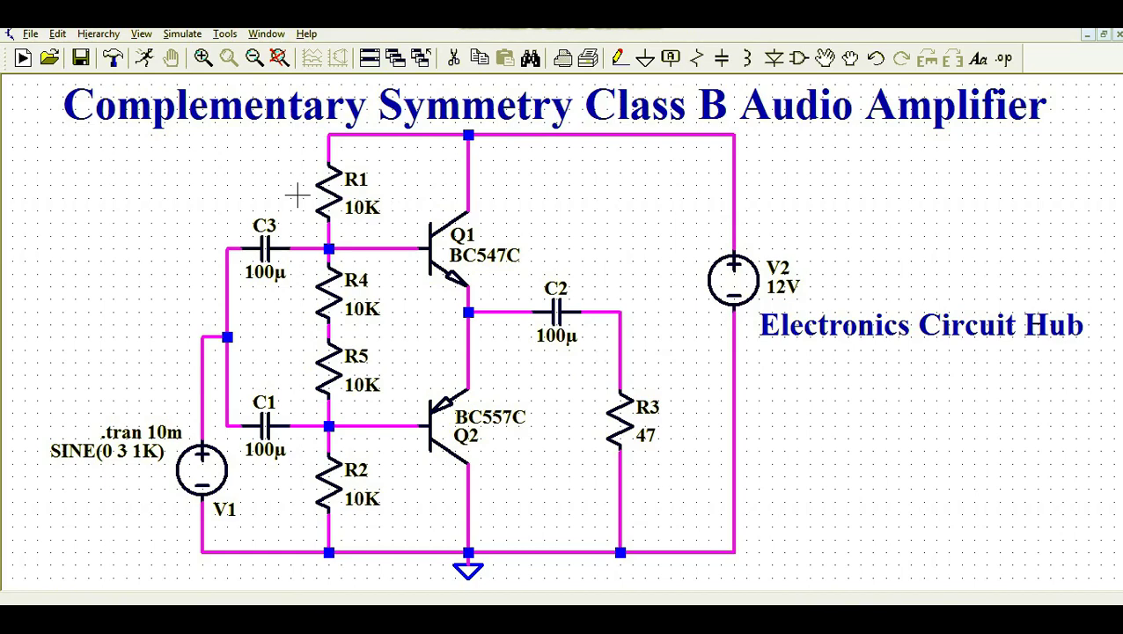
{"action": "left_click", "coordinate": [182, 34]}
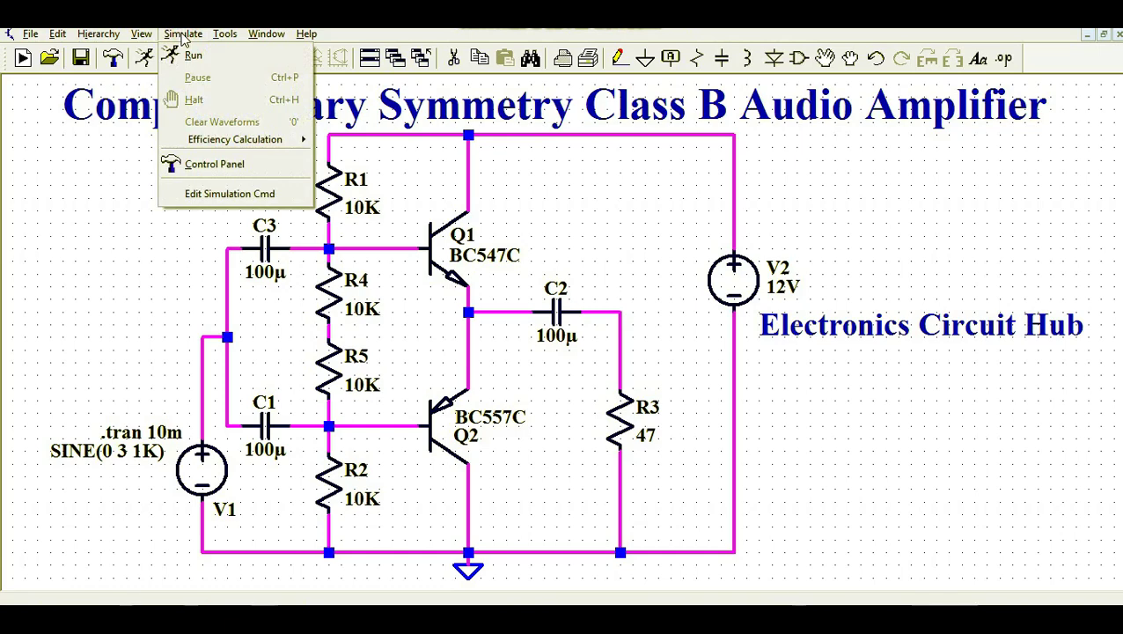
{"action": "left_click", "coordinate": [207, 203]}
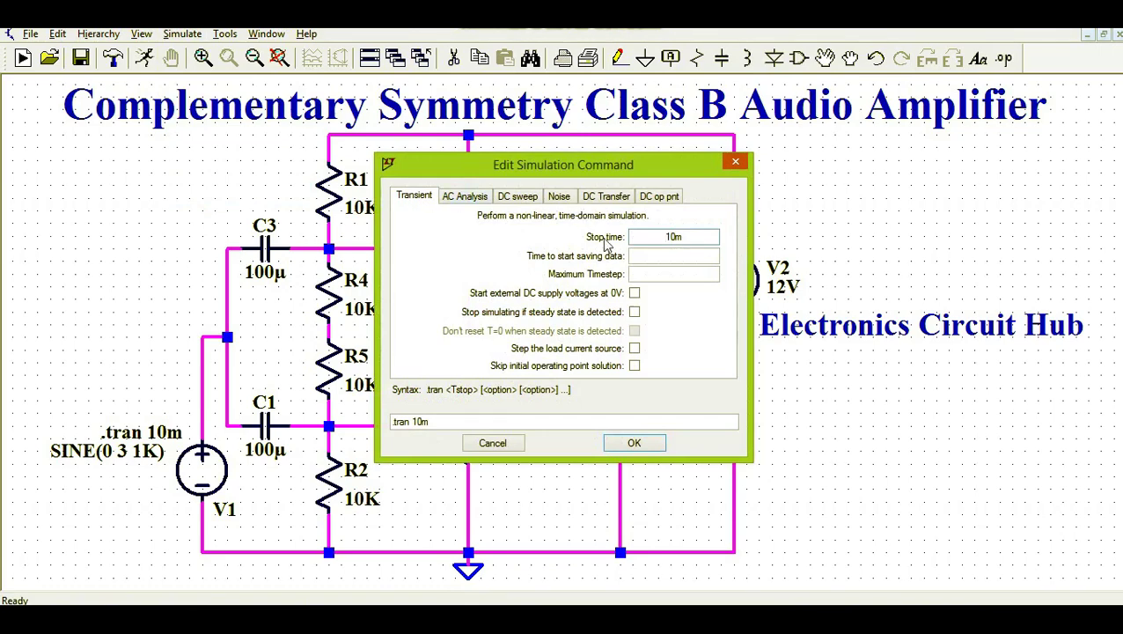
Step: Keep the transient stop time at 10m and accept the simulation command
{"action": "left_click", "coordinate": [677, 238]}
{"action": "left_click_drag", "start_coordinate": [676, 238], "coordinate": [636, 248]}
{"action": "left_click", "coordinate": [633, 443]}
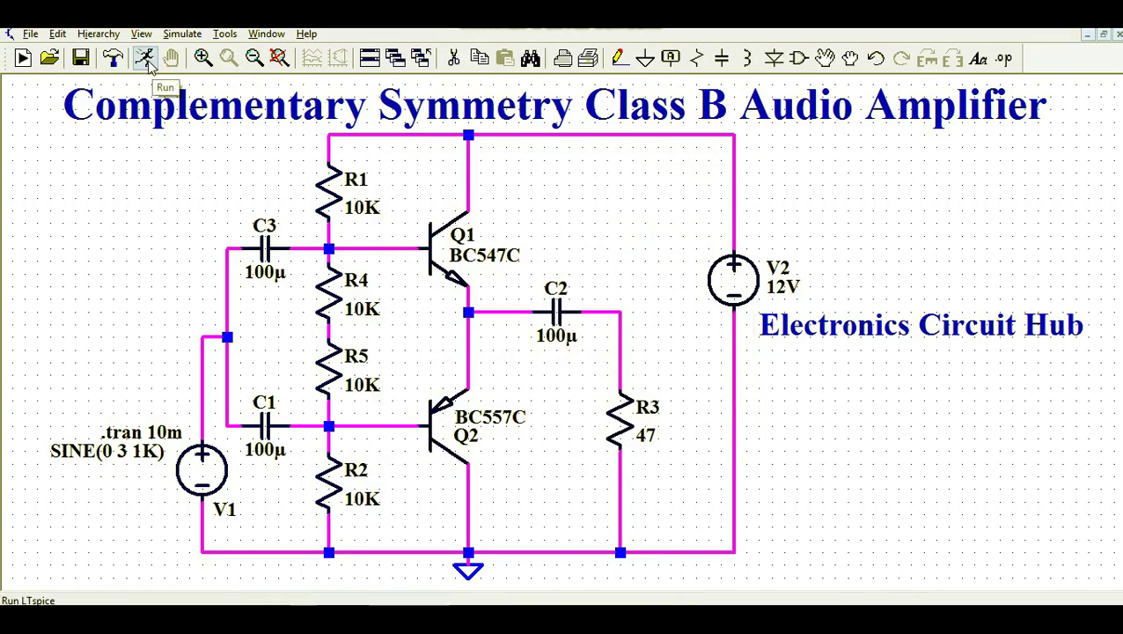
Step: Run the simulation, tile windows vertically, plot input V(n002), and add an empty plot pane
{"action": "left_click", "coordinate": [145, 60]}
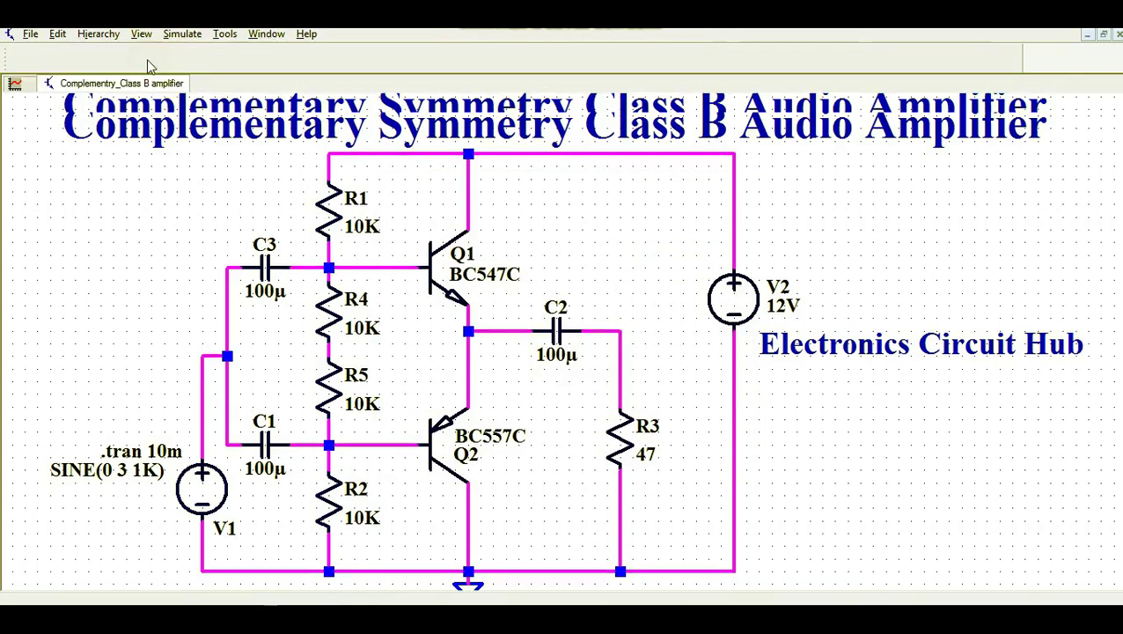
{"action": "left_click", "coordinate": [240, 33]}
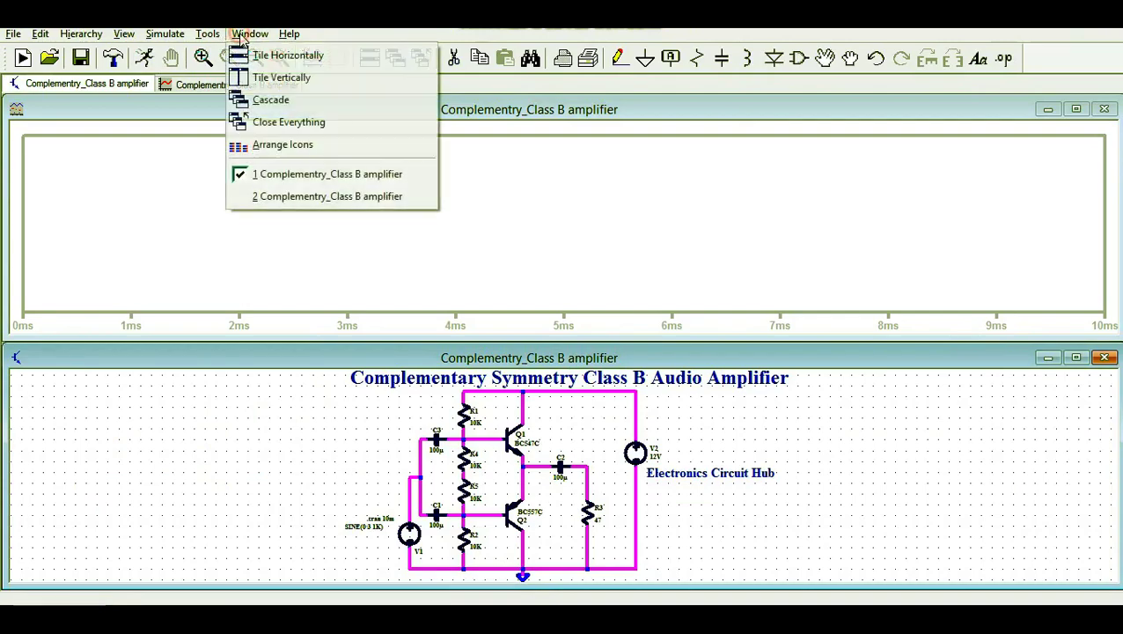
{"action": "left_click", "coordinate": [264, 75]}
{"action": "scroll", "coordinate": [204, 202], "scroll_direction": "up", "scroll_amount": 1}
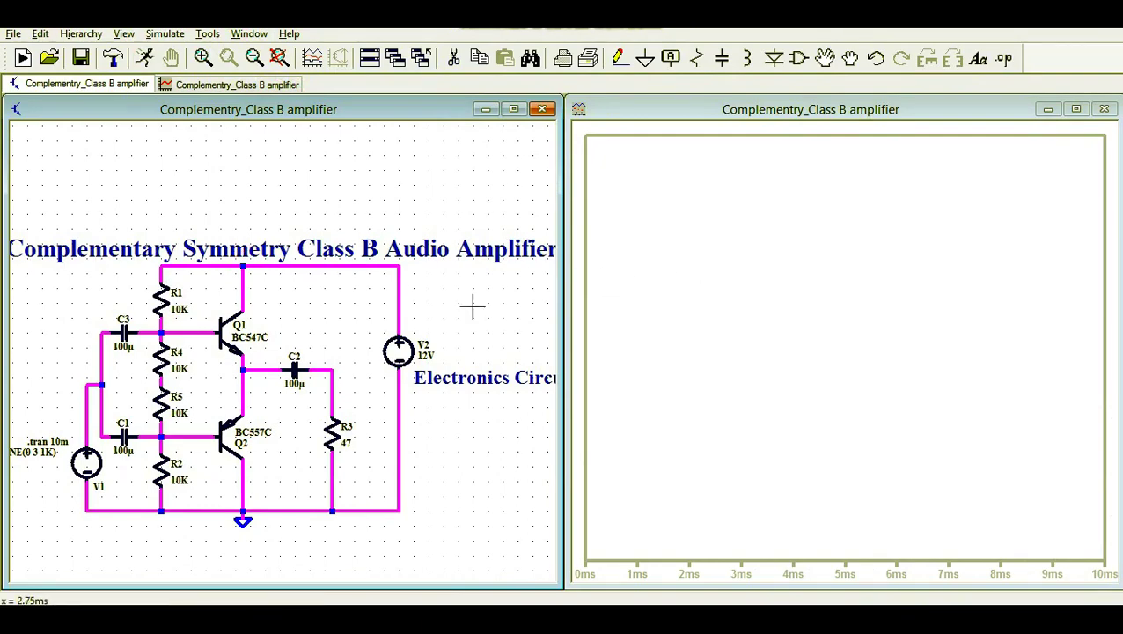
{"action": "left_click", "coordinate": [96, 384]}
{"action": "right_click", "coordinate": [784, 252]}
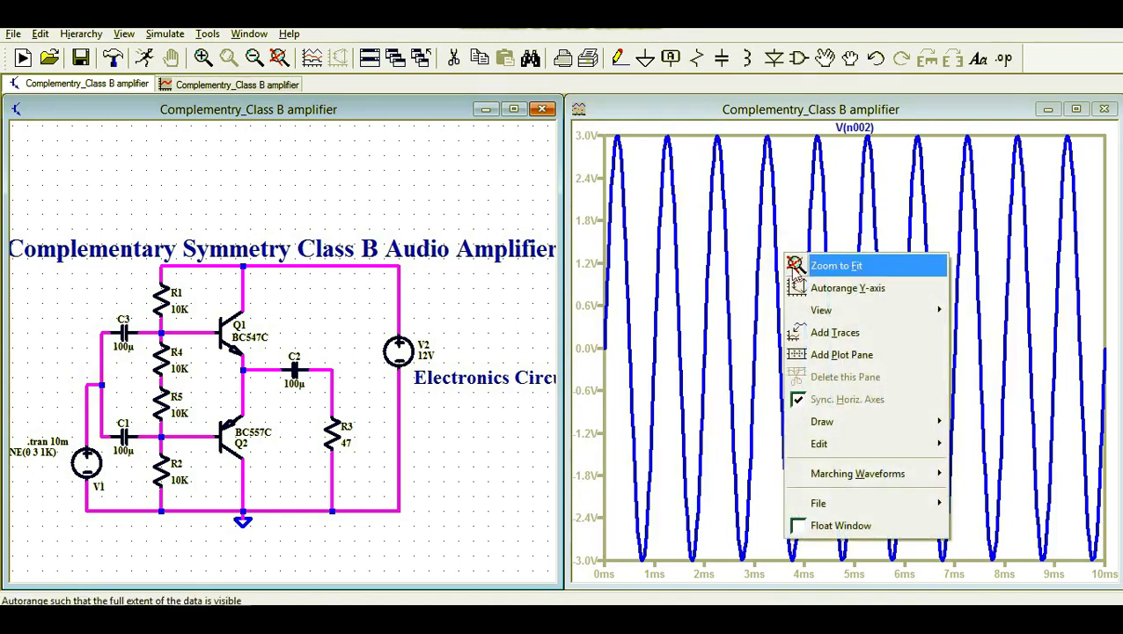
{"action": "left_click", "coordinate": [842, 355]}
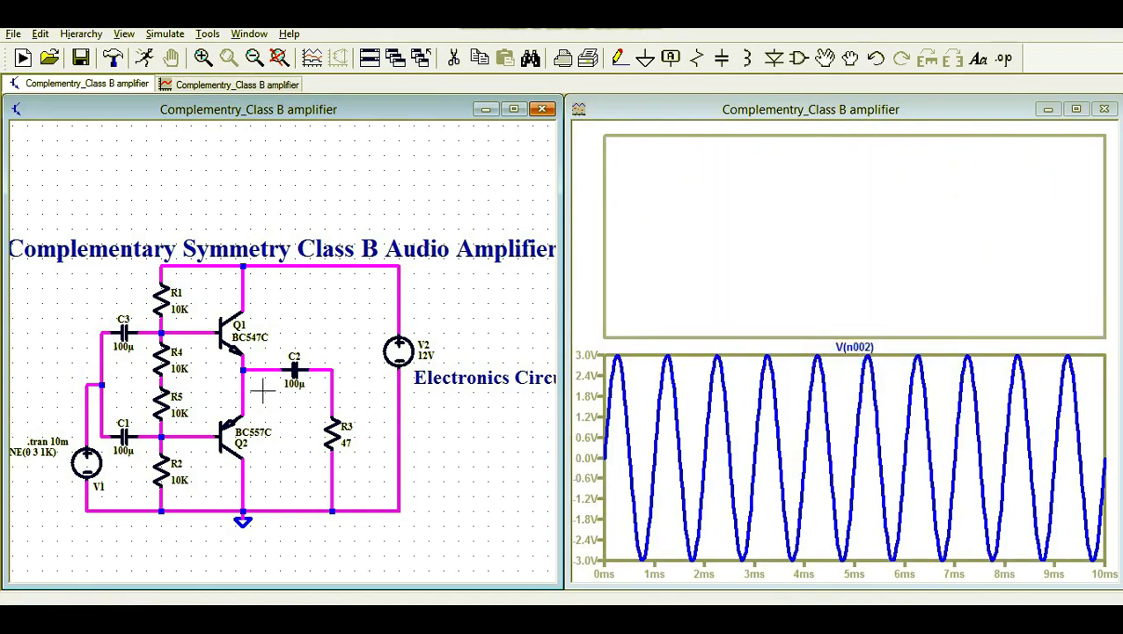
Step: Probe the joined transistor emitters to plot V(n004), swinging about 3.4–9.3 V, in the upper pane
{"action": "left_click", "coordinate": [275, 363]}
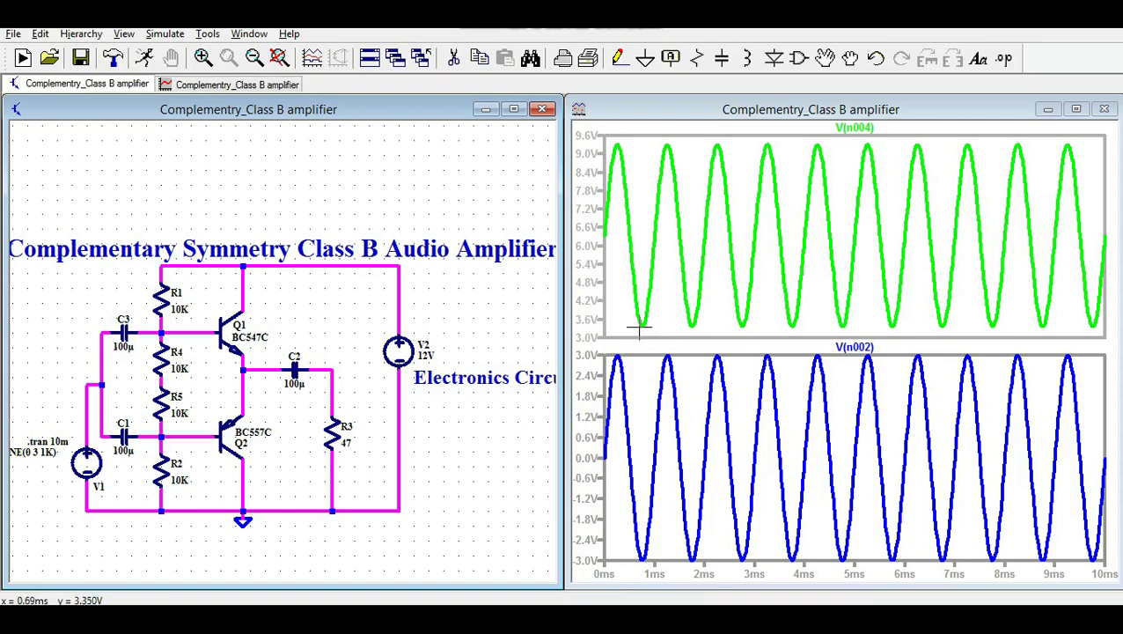
{"action": "left_click", "coordinate": [272, 369]}
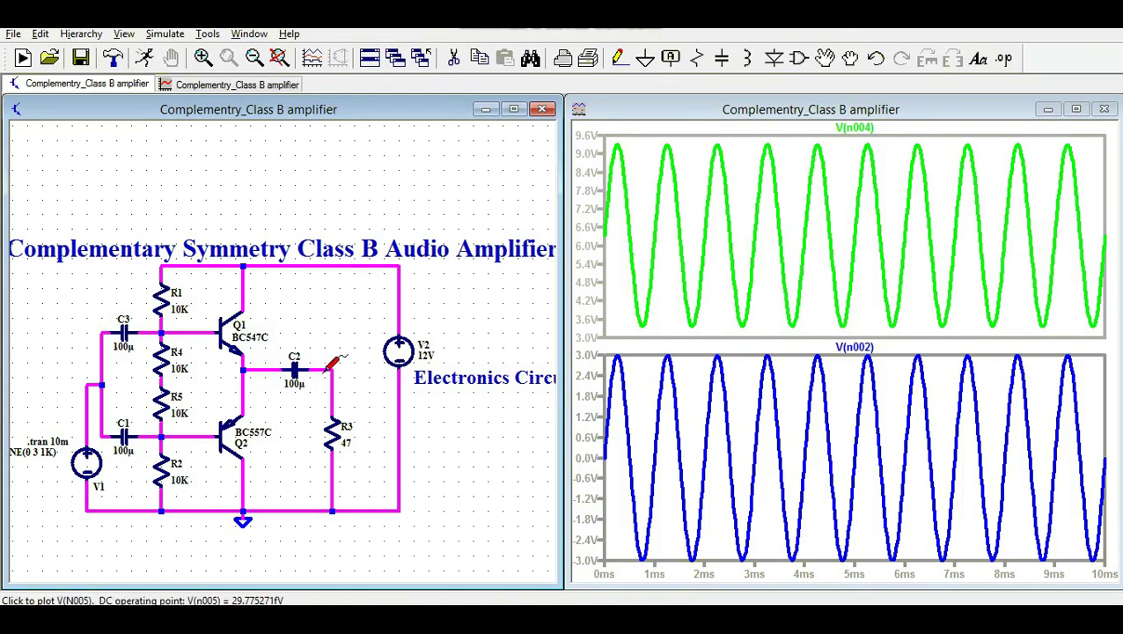
Step: Probe the wire right of C2 to plot output V(n005) in the upper pane
{"action": "left_click", "coordinate": [720, 236]}
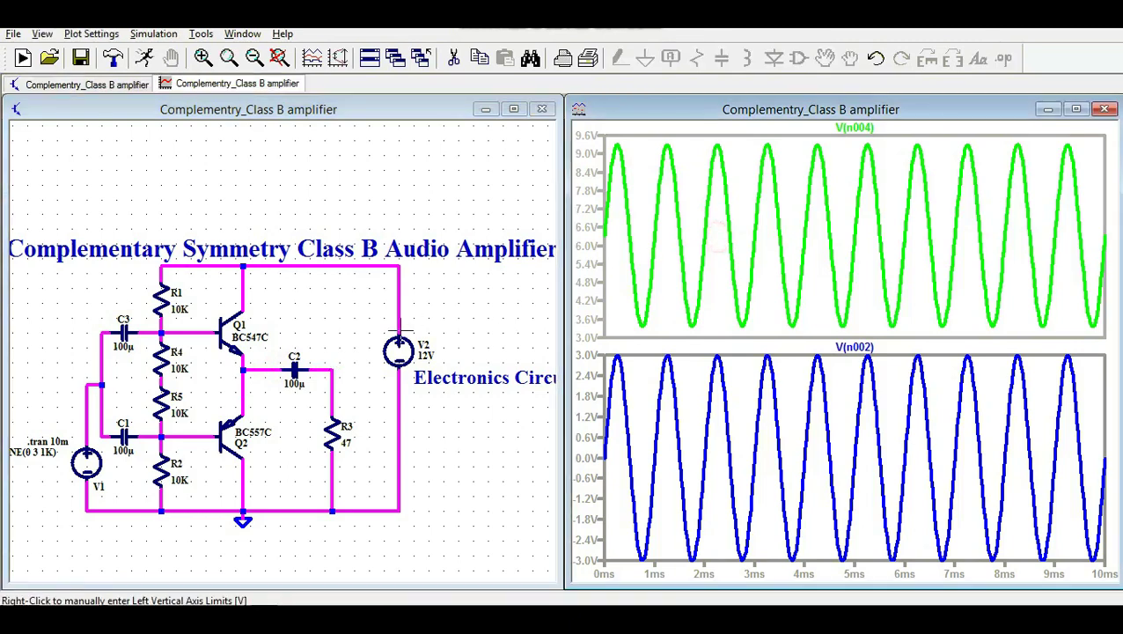
{"action": "left_click", "coordinate": [334, 369]}
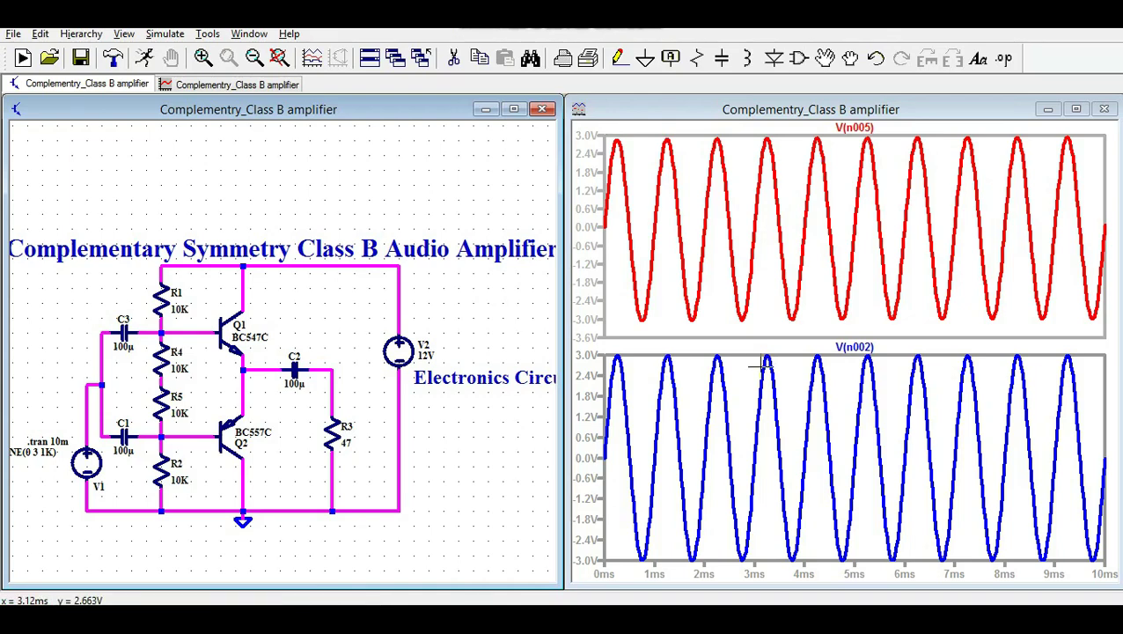
Step: Plot the load current I(R3), about ±62 mA, in the upper pane in place of V(n005)
{"action": "left_click", "coordinate": [800, 216]}
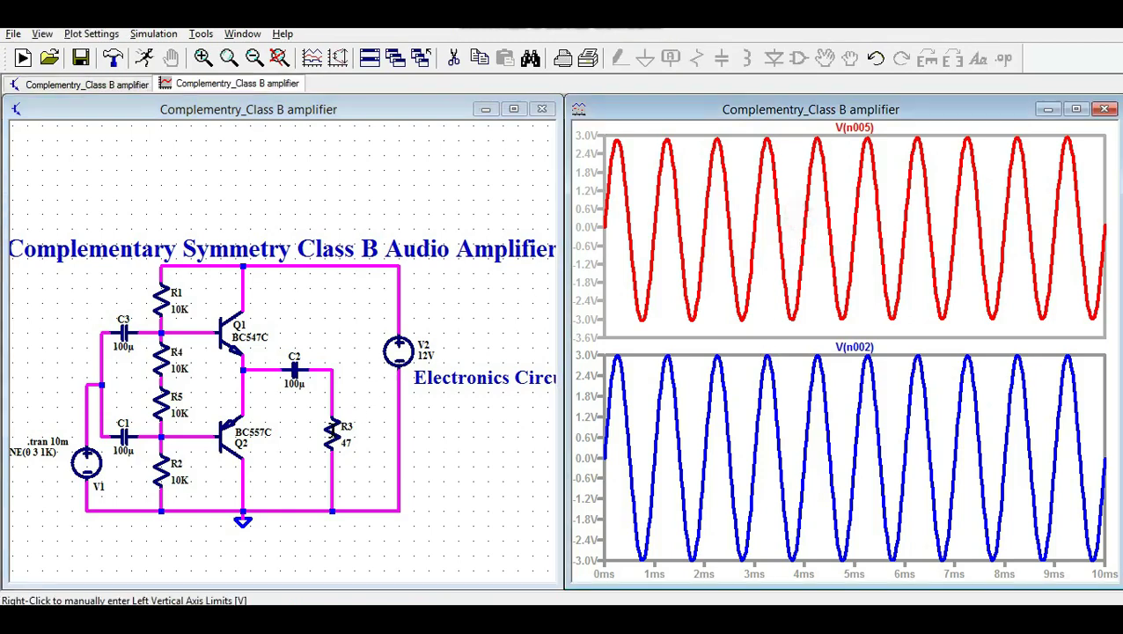
{"action": "left_click", "coordinate": [333, 431]}
{"action": "left_click", "coordinate": [333, 432]}
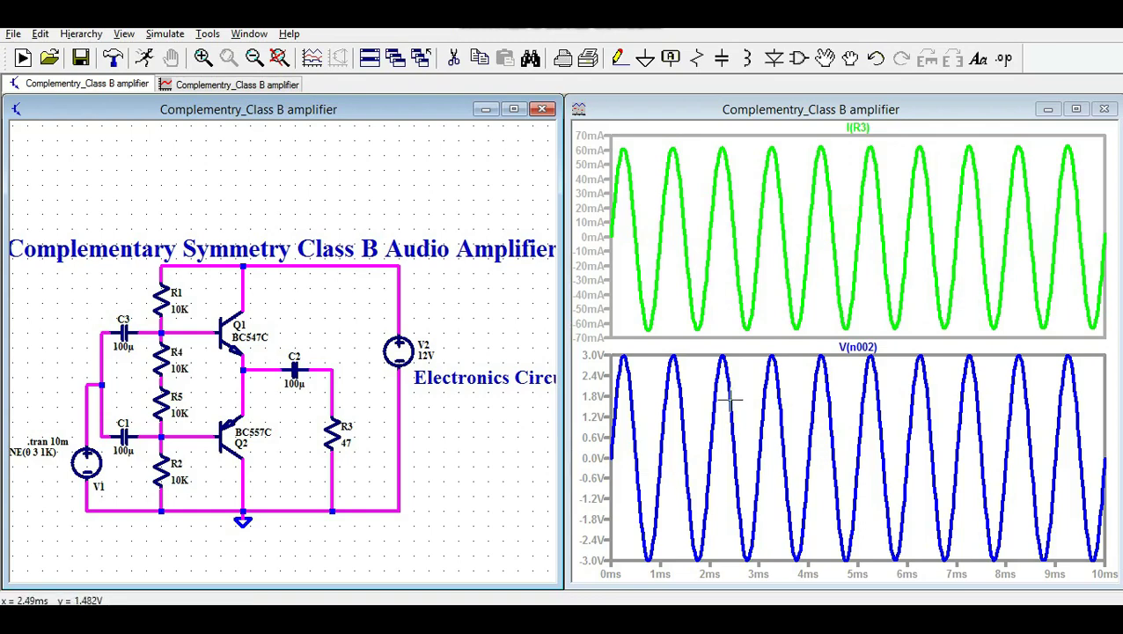
Step: Probe the 12V rail, Q1's base and Q1's base-emitter difference, ending on V(n003) at the base
{"action": "left_click", "coordinate": [719, 239]}
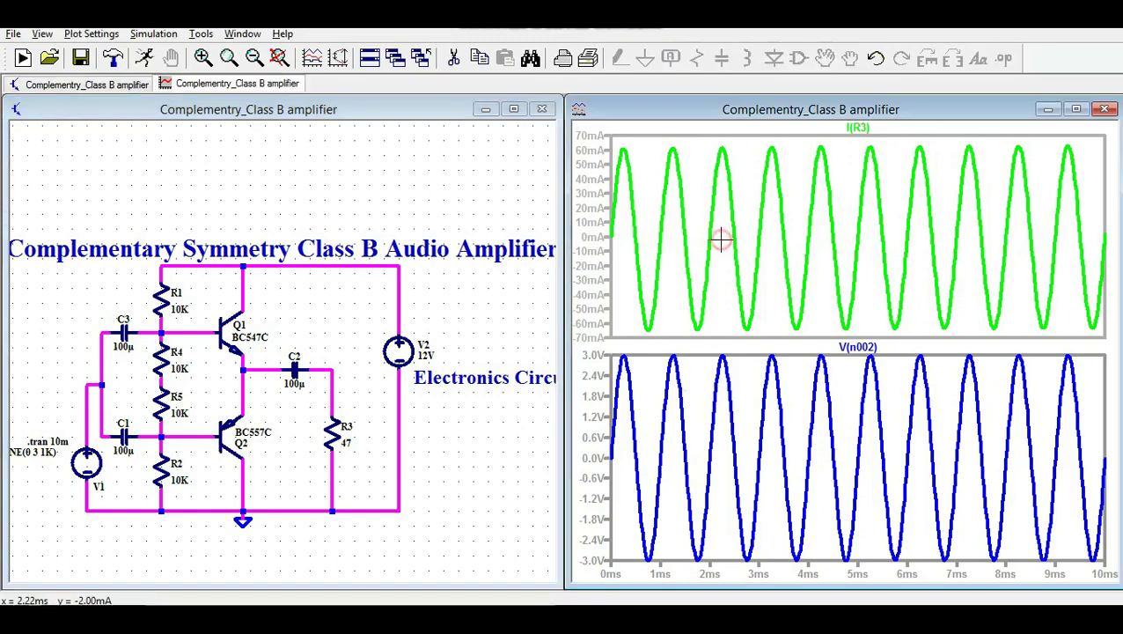
{"action": "left_click", "coordinate": [396, 268]}
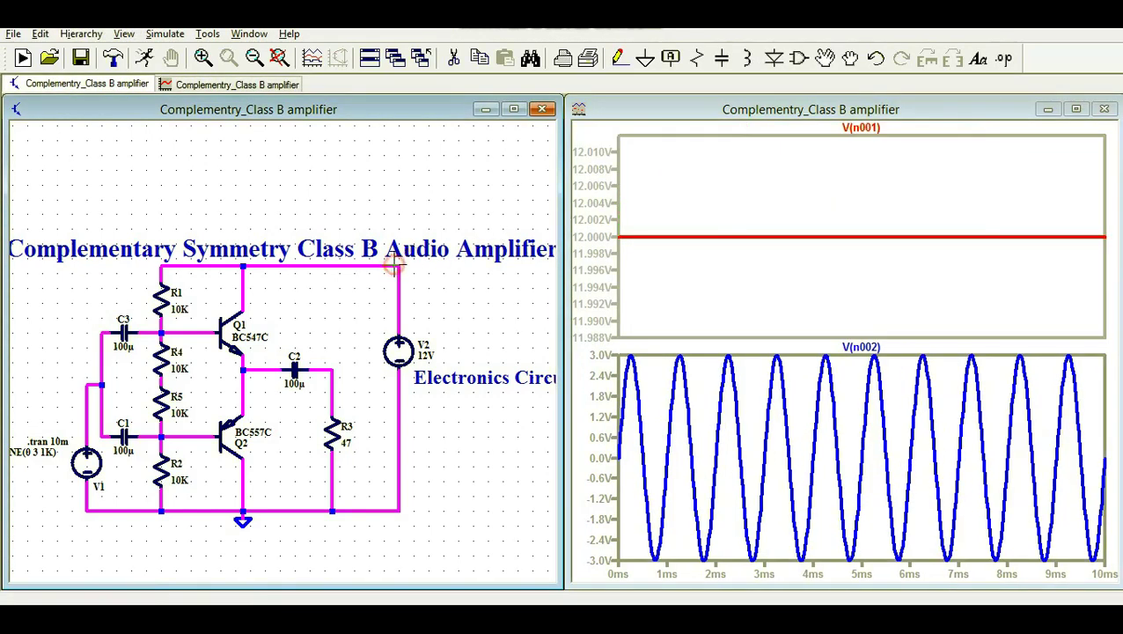
{"action": "left_click", "coordinate": [179, 331]}
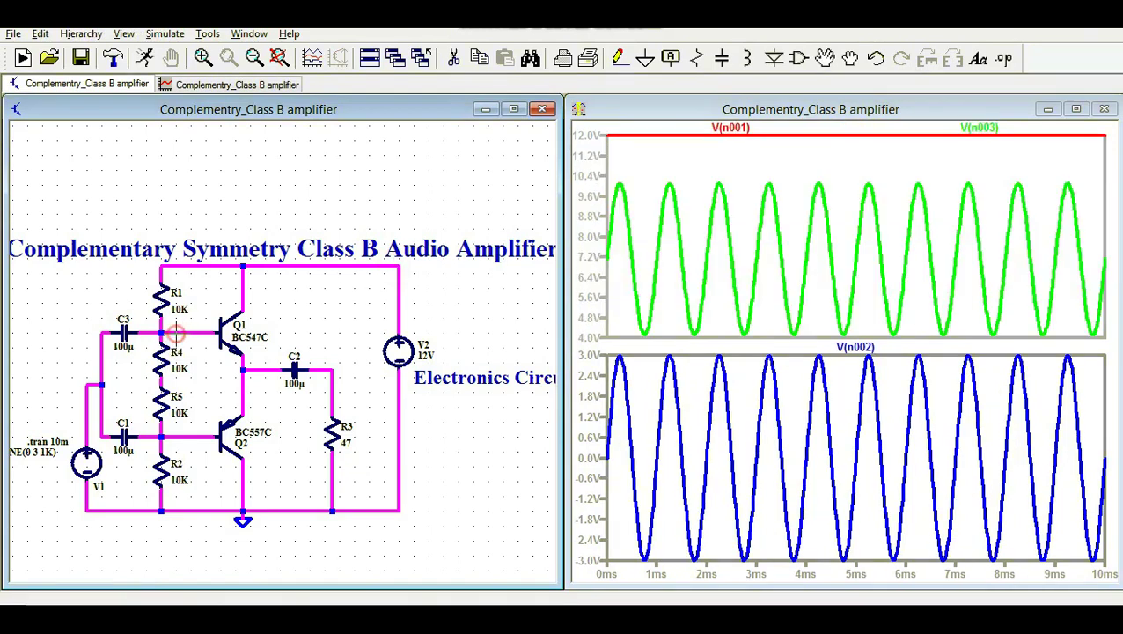
{"action": "left_click", "coordinate": [177, 332]}
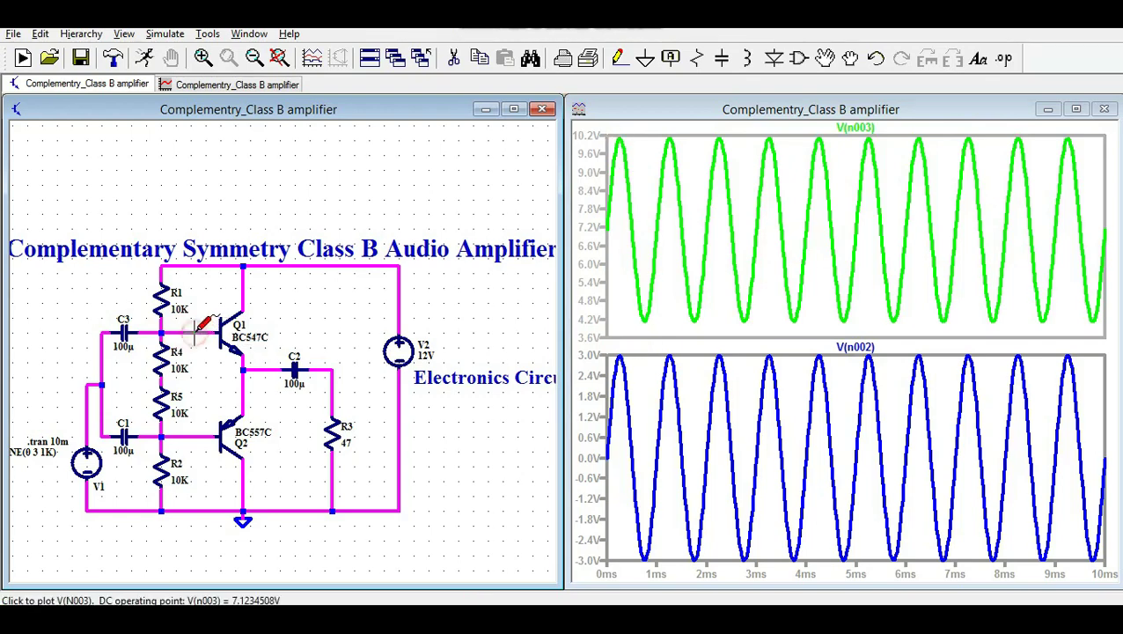
{"action": "left_click_drag", "start_coordinate": [199, 332], "coordinate": [250, 361]}
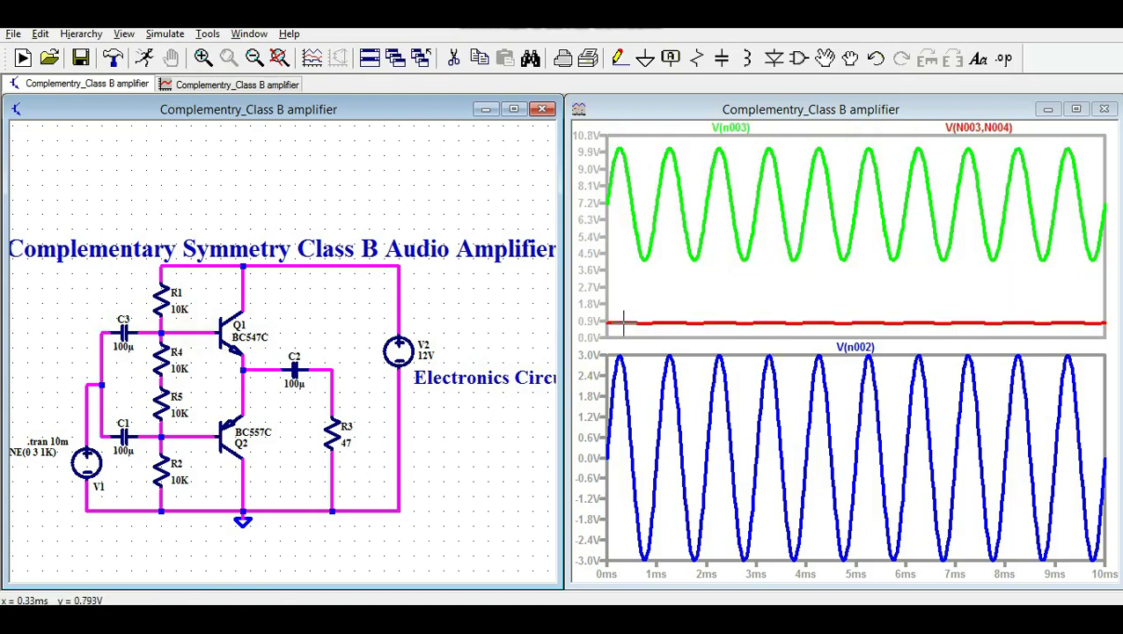
{"action": "left_click", "coordinate": [165, 329]}
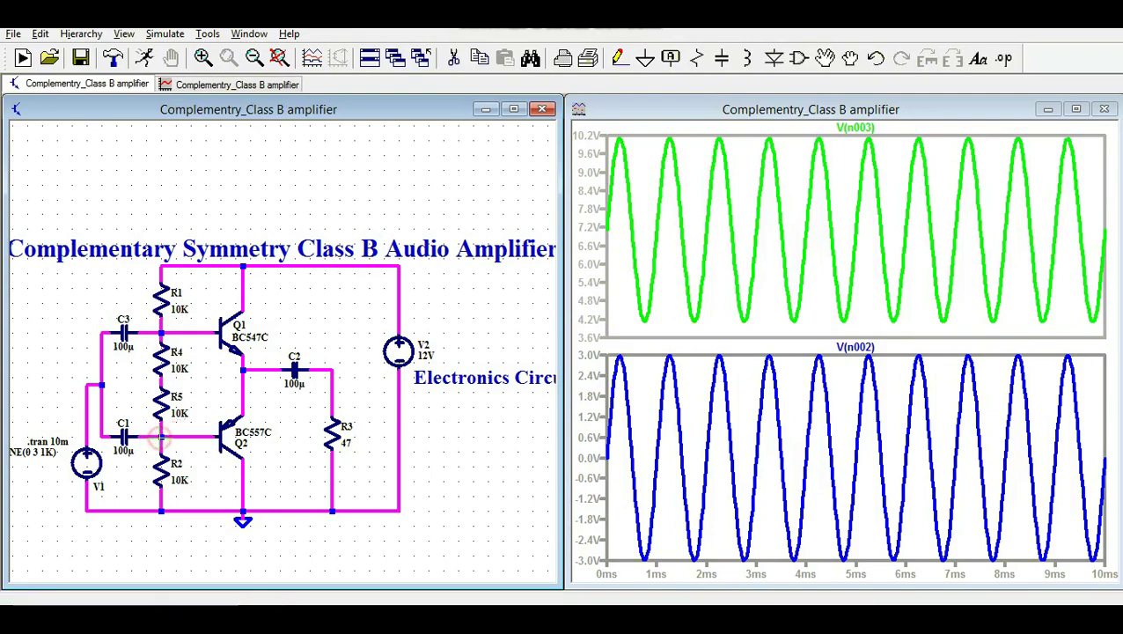
Step: Probe V(n007) at the R5/R2 node, then V(n006) at the R4/R5 junction (about 3.3–9.3 V)
{"action": "left_click", "coordinate": [161, 436]}
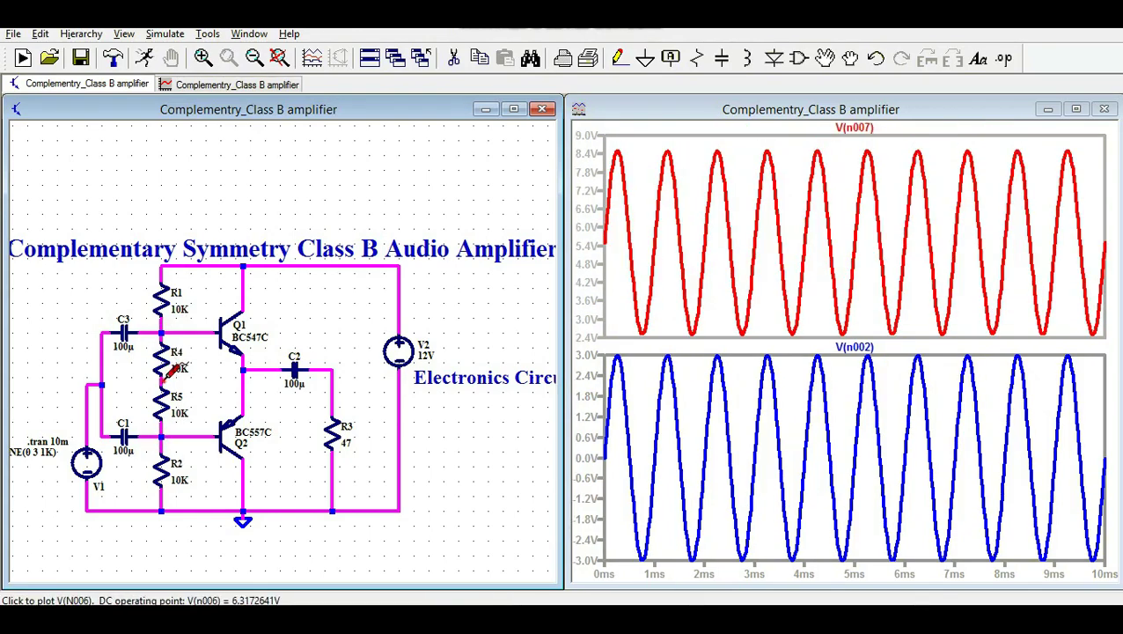
{"action": "left_click", "coordinate": [167, 375]}
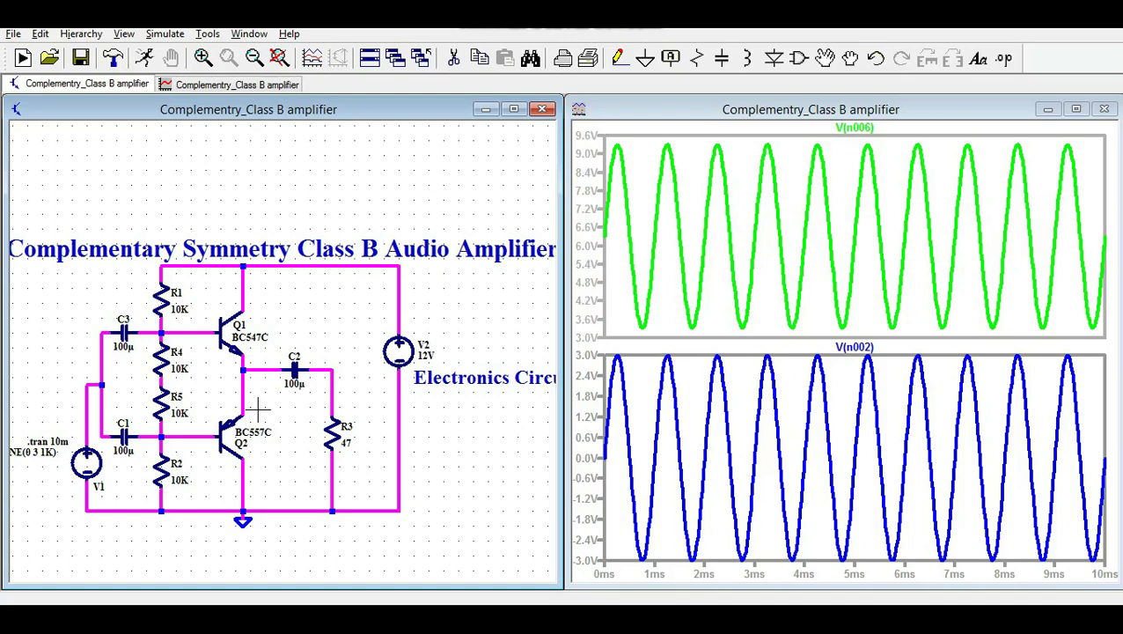
Step: Plot the output voltage V(n005), about ±3 V, from the load side of C2
{"action": "left_click", "coordinate": [656, 249]}
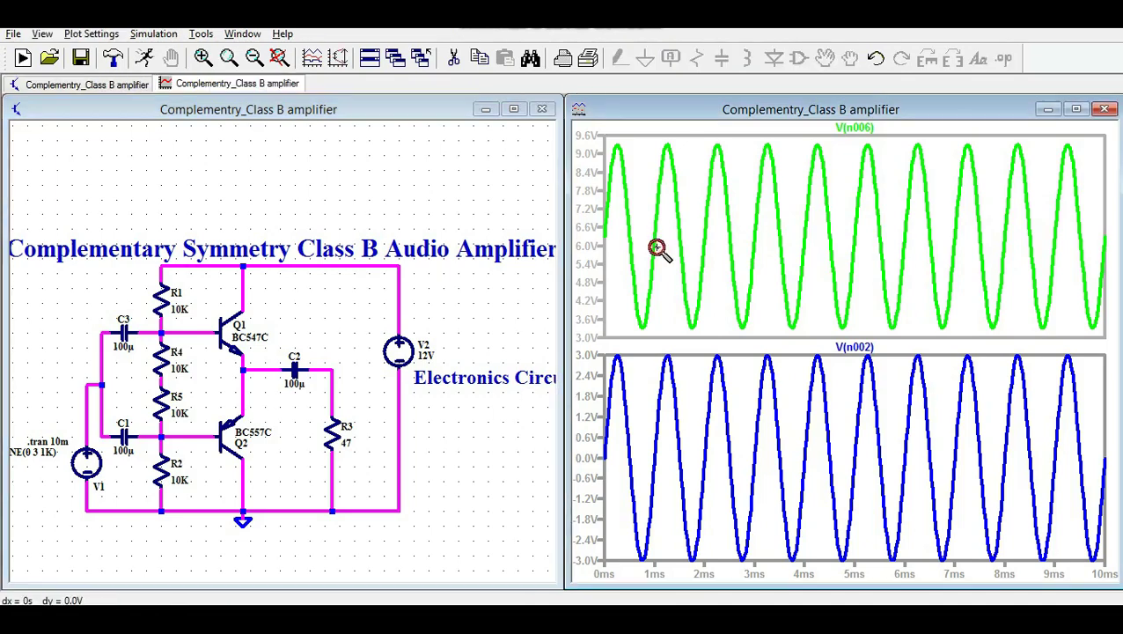
{"action": "left_click", "coordinate": [328, 371]}
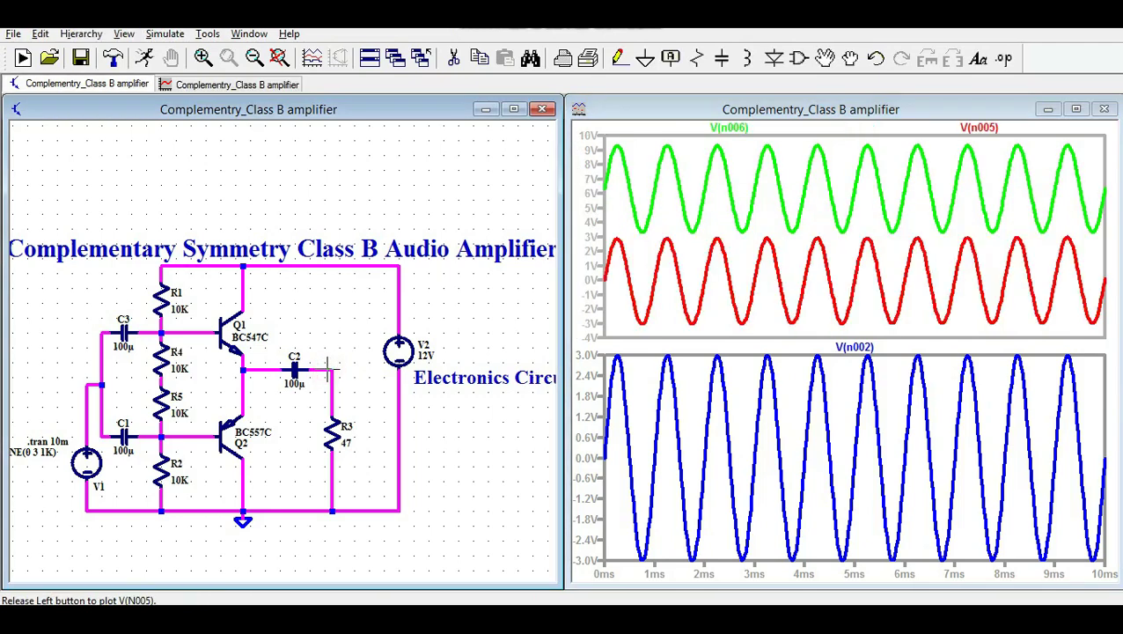